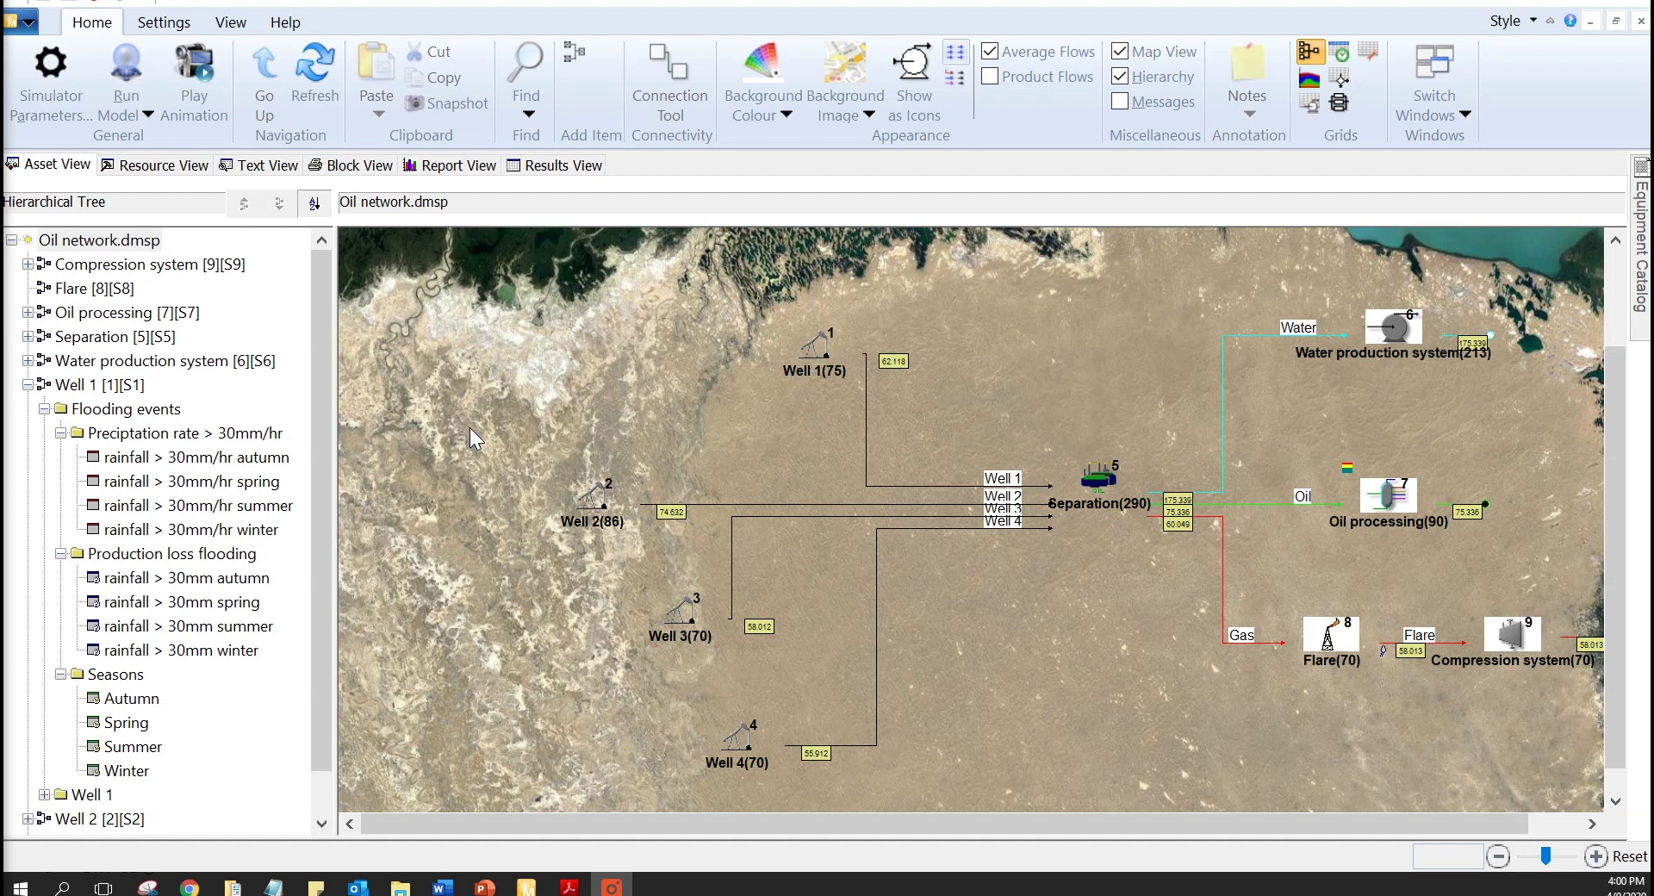
# - Show the Flooding events block diagram with its Seasons, Preciptation rate and Production loss groups
pyautogui.click(127, 410)
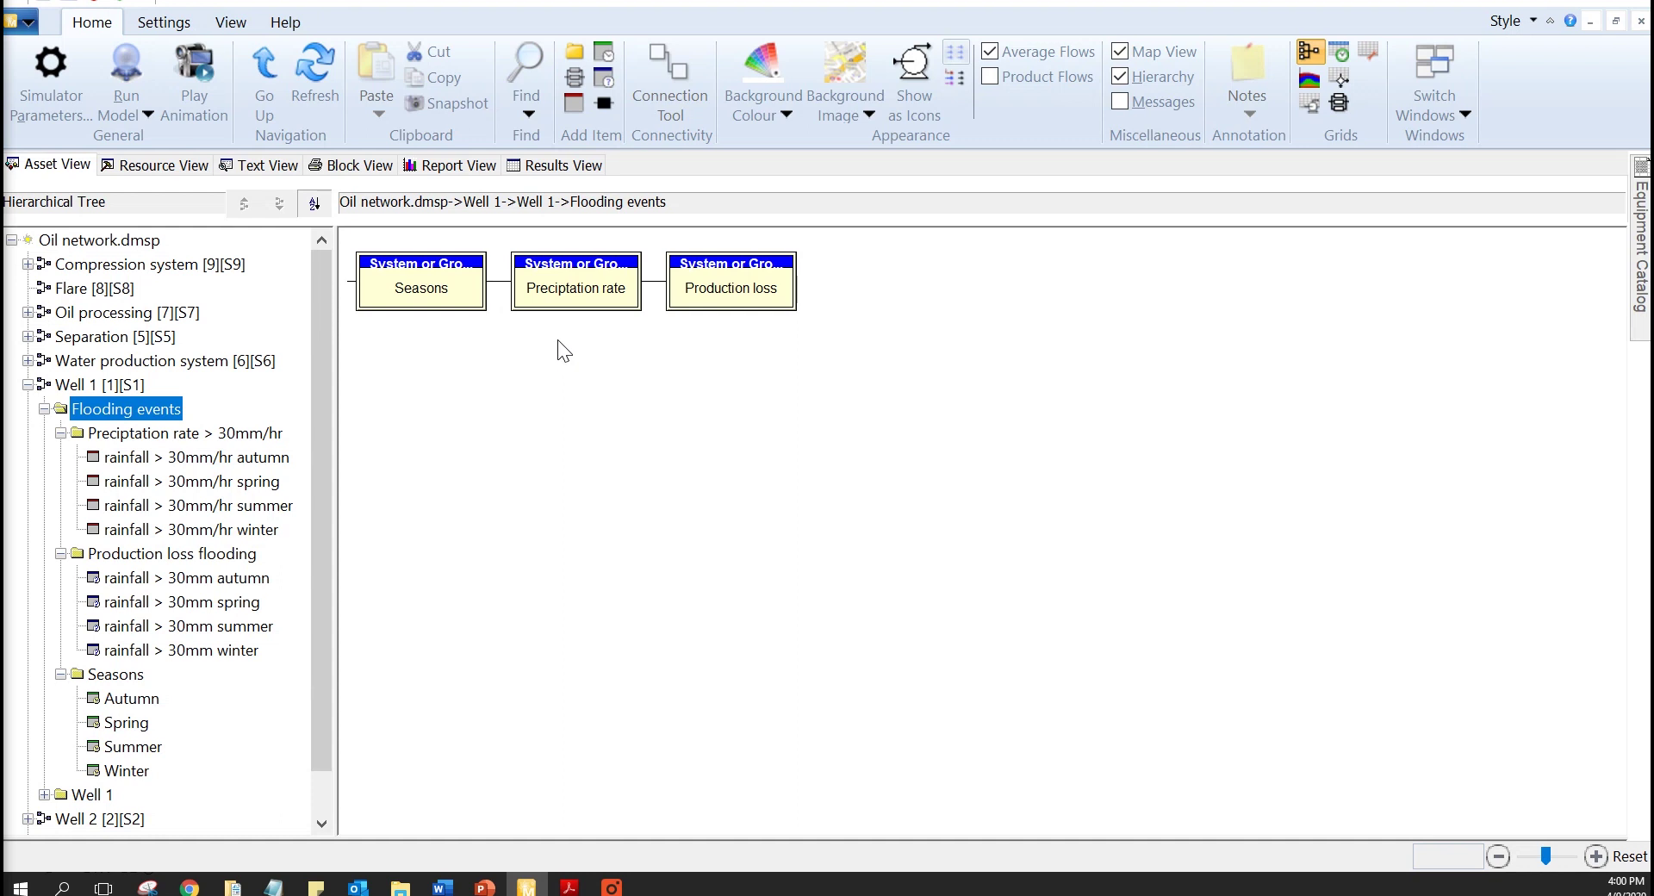
# - Check Winter's start-date schedule in Seasons, then view the four rainfall > 30mm/hr items
pyautogui.doubleClick(450, 297)
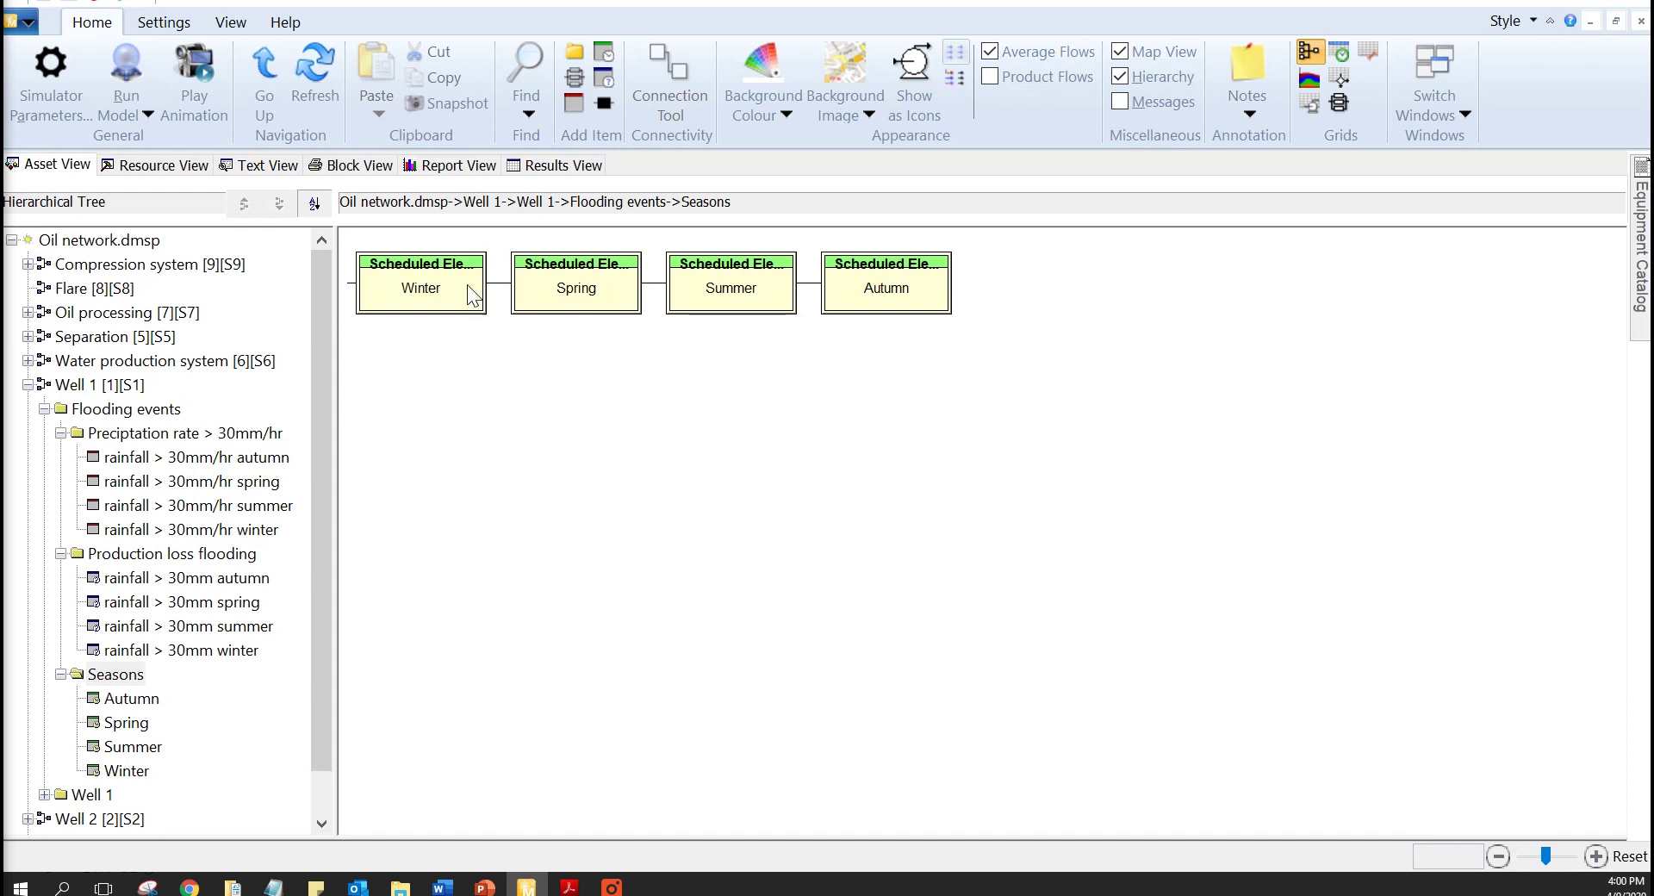
pyautogui.click(445, 293)
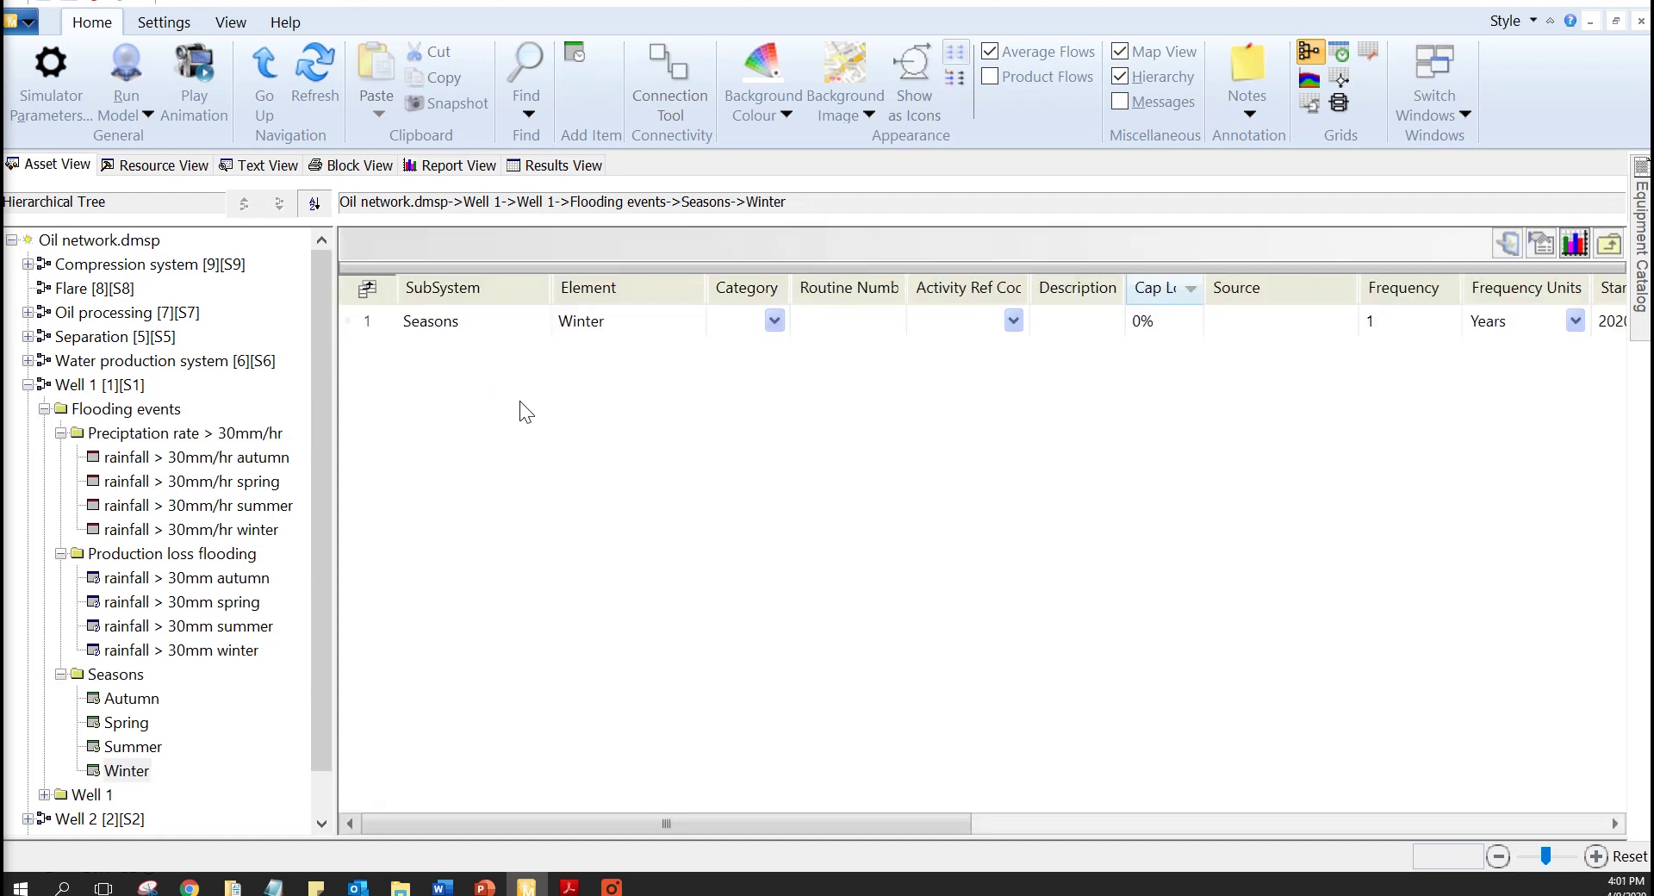
pyautogui.moveTo(667, 830); pyautogui.dragTo(970, 852)
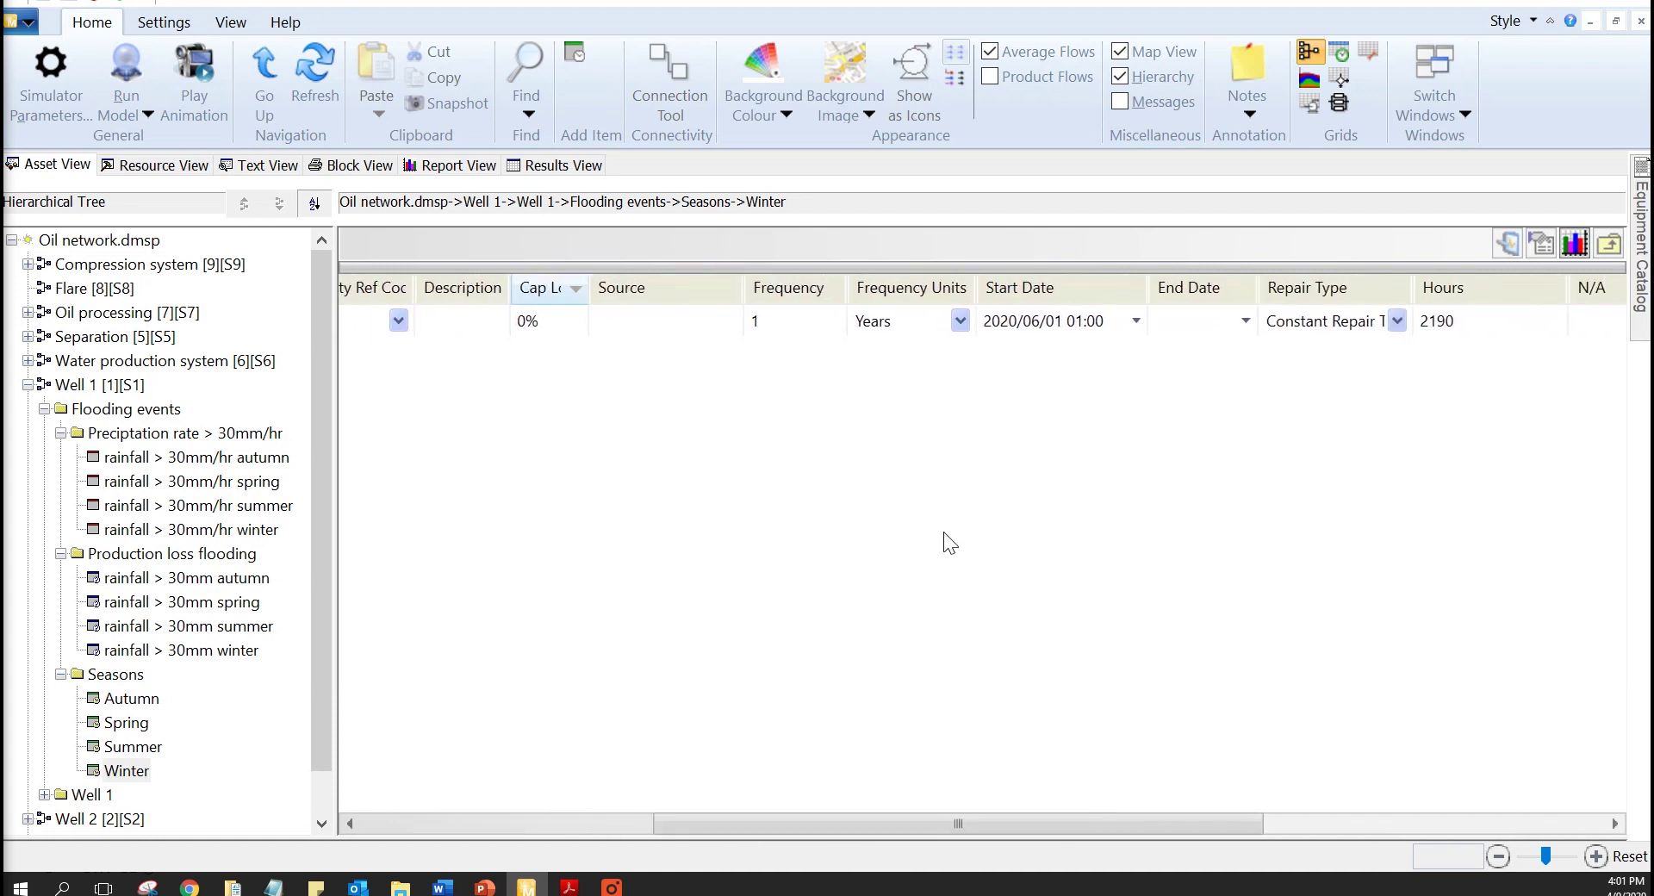
pyautogui.click(167, 433)
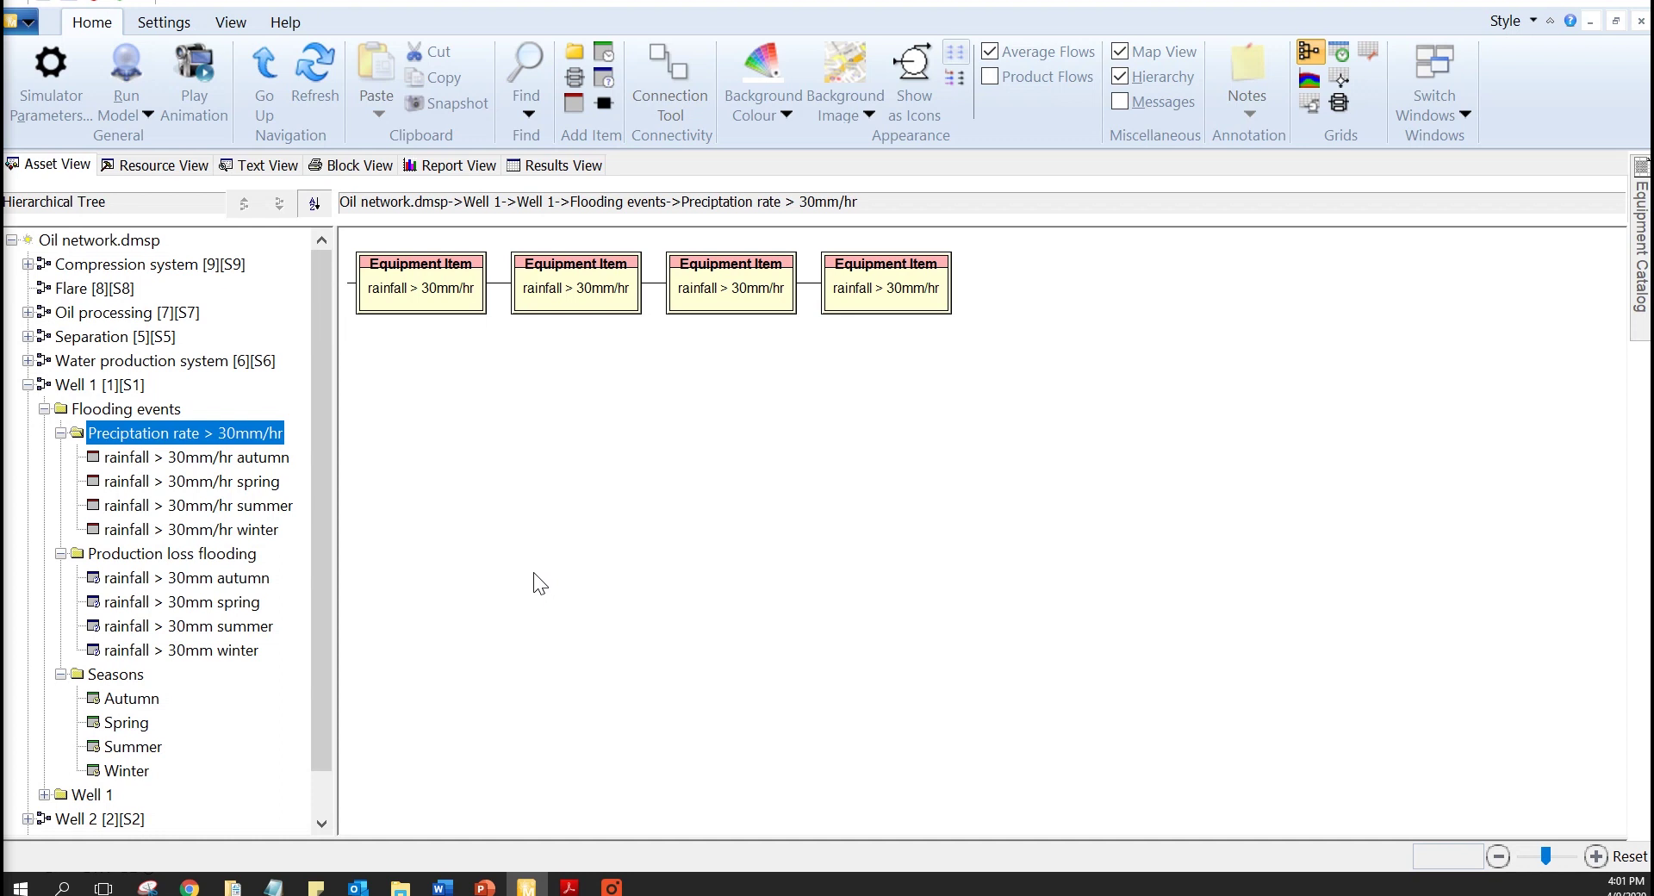
# - Check the autumn rainfall item's exponential failure data, then view the Production loss flooding group
pyautogui.click(263, 458)
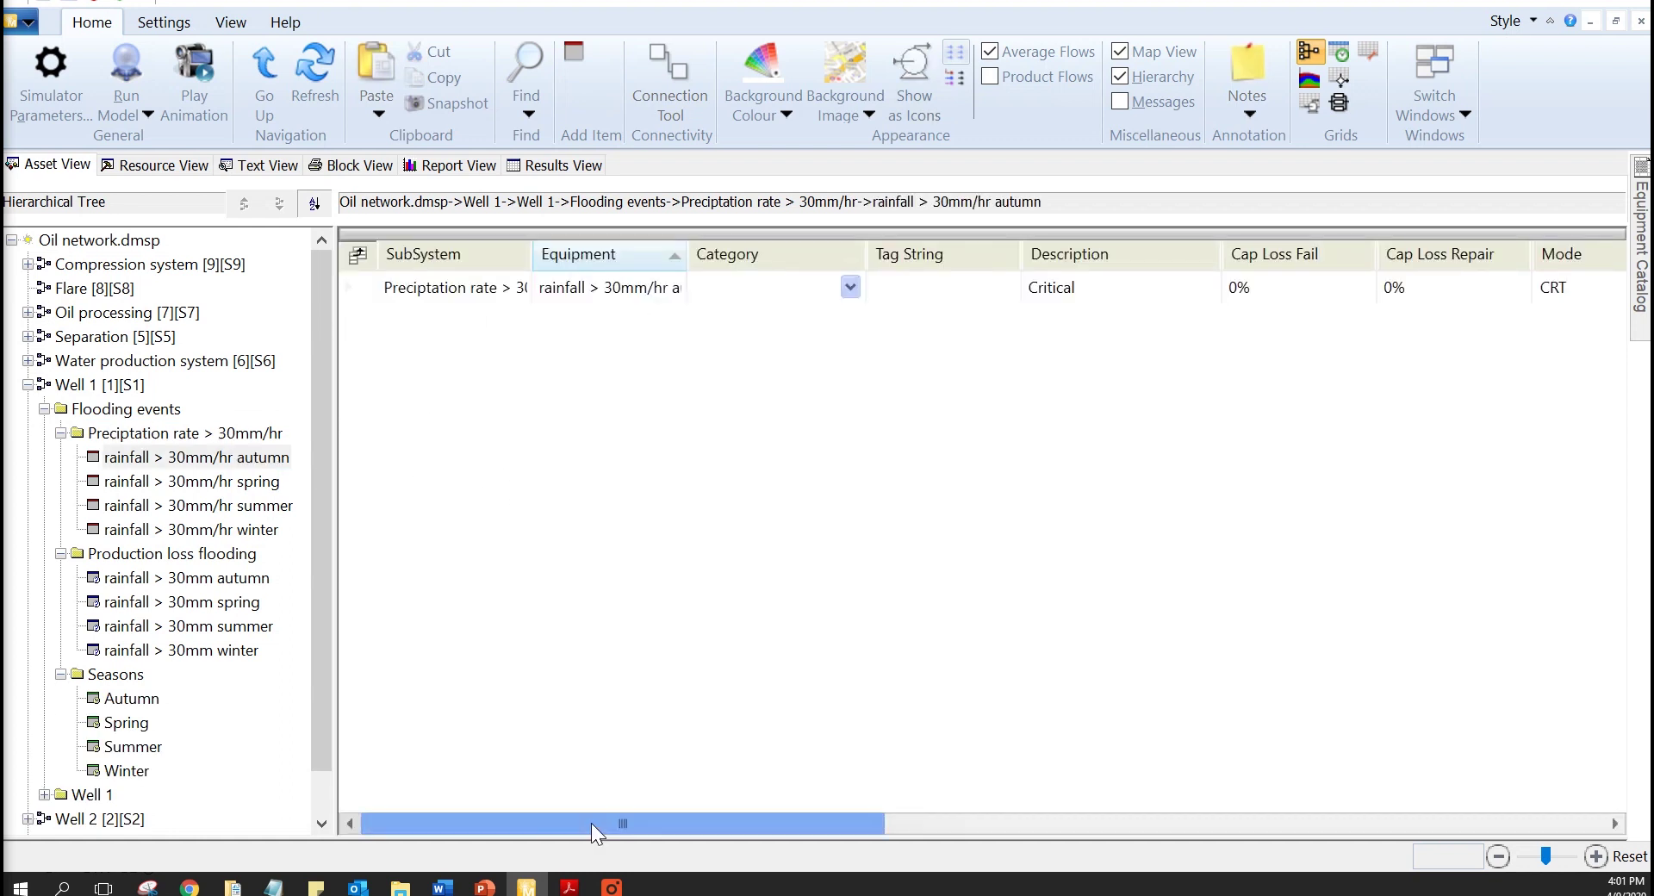
pyautogui.moveTo(591, 823); pyautogui.dragTo(941, 834)
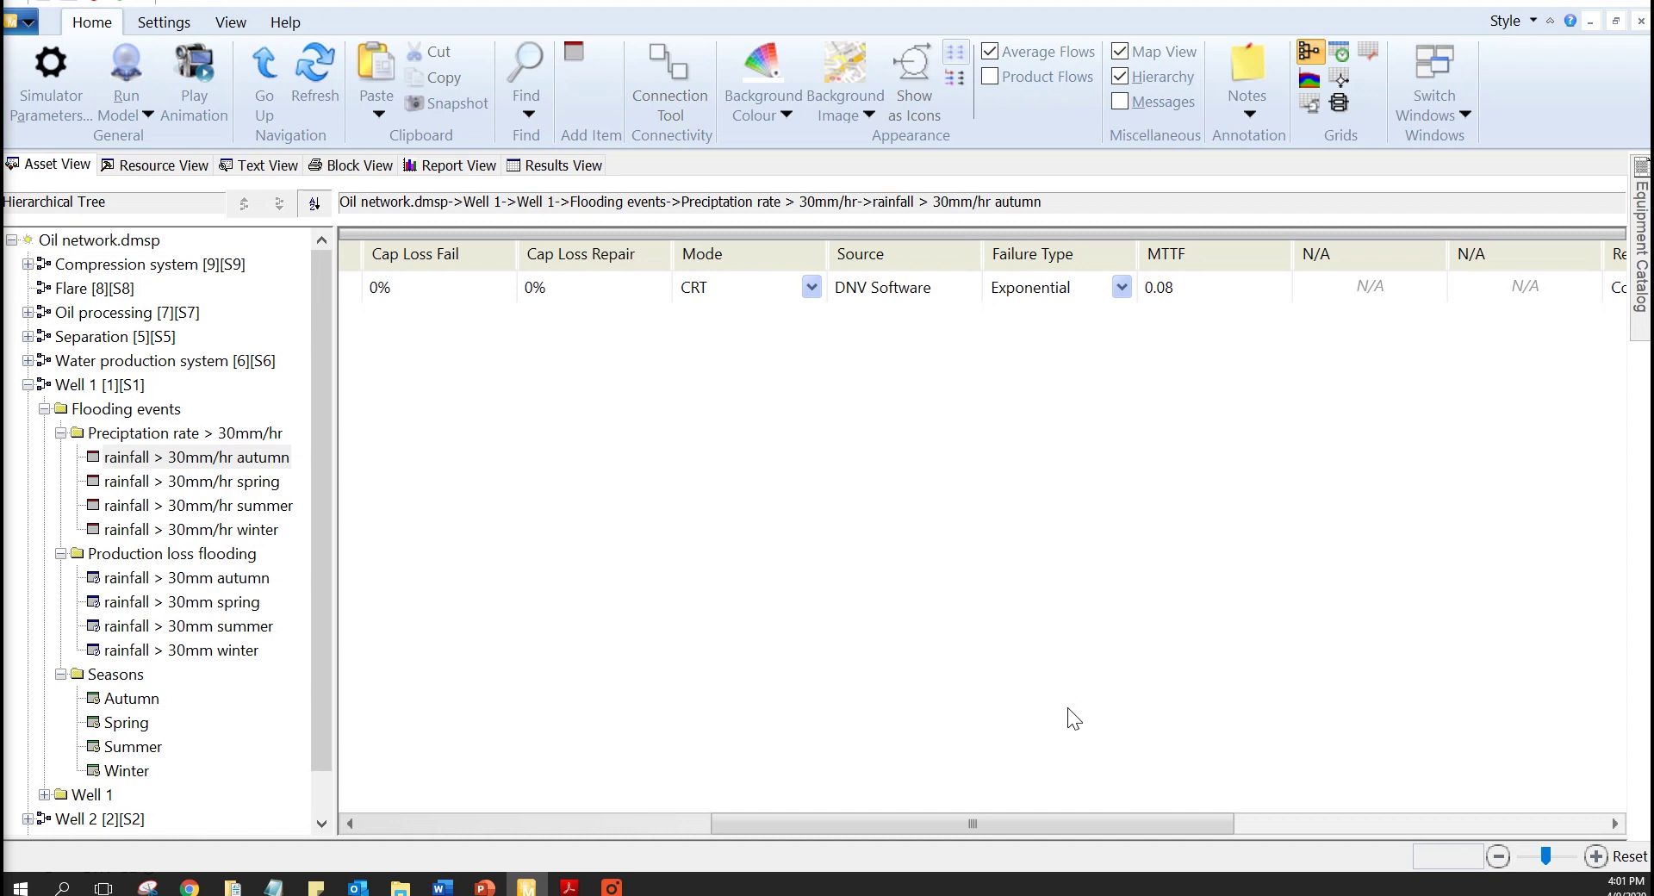
pyautogui.click(168, 554)
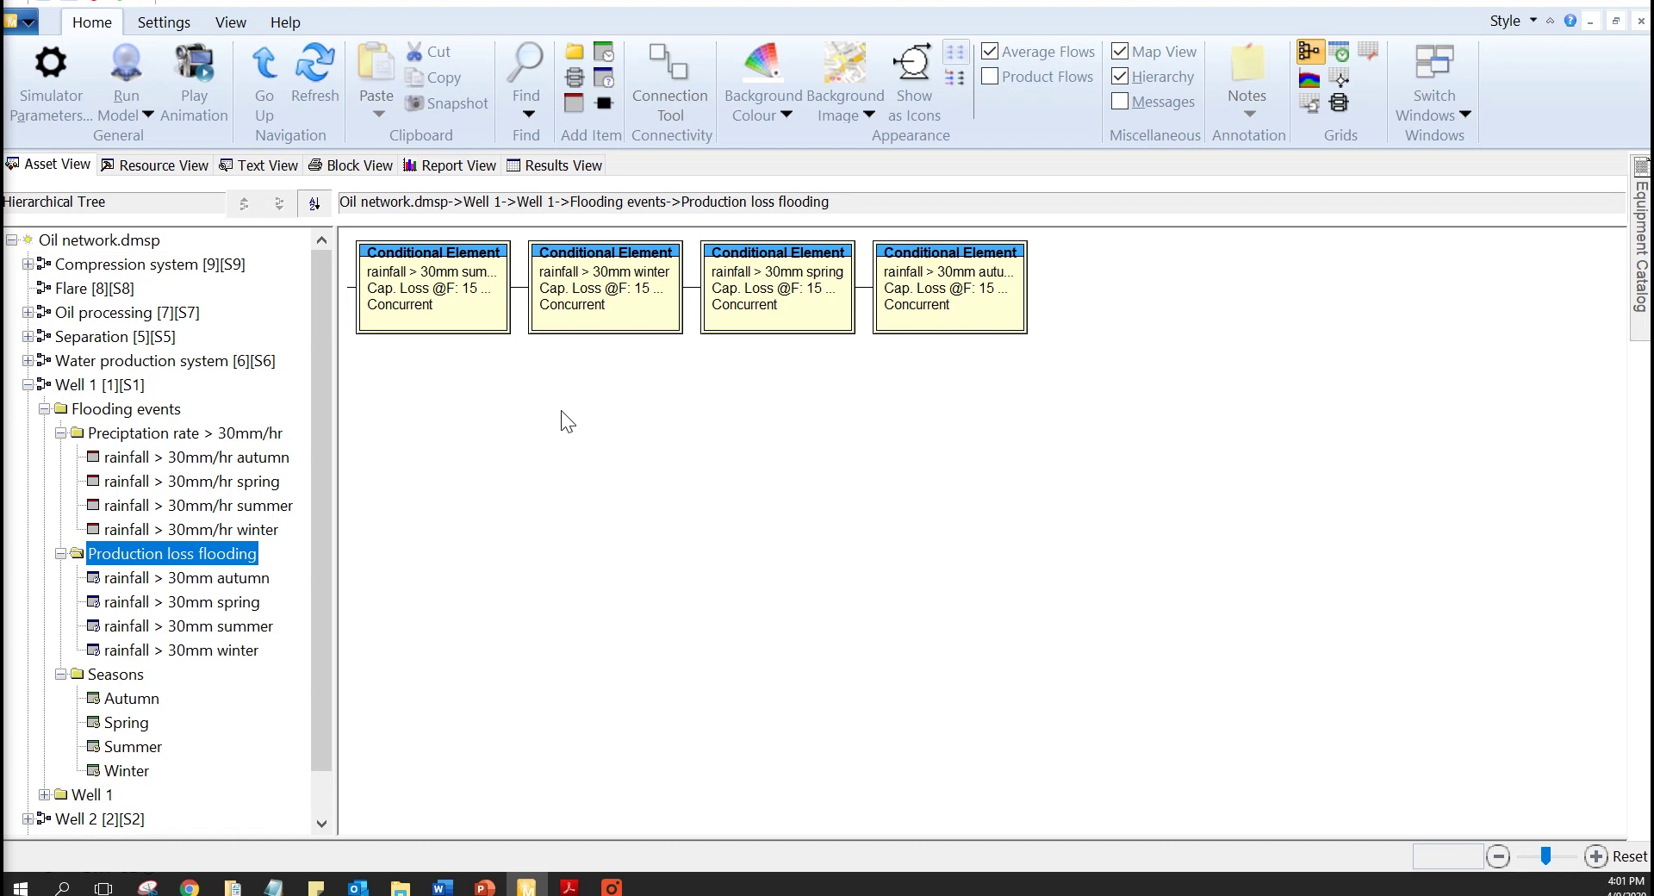
# - Inspect the winter conditional element's triggers, then view the Executive Summary report showing 89.722% efficiency
pyautogui.doubleClick(554, 323)
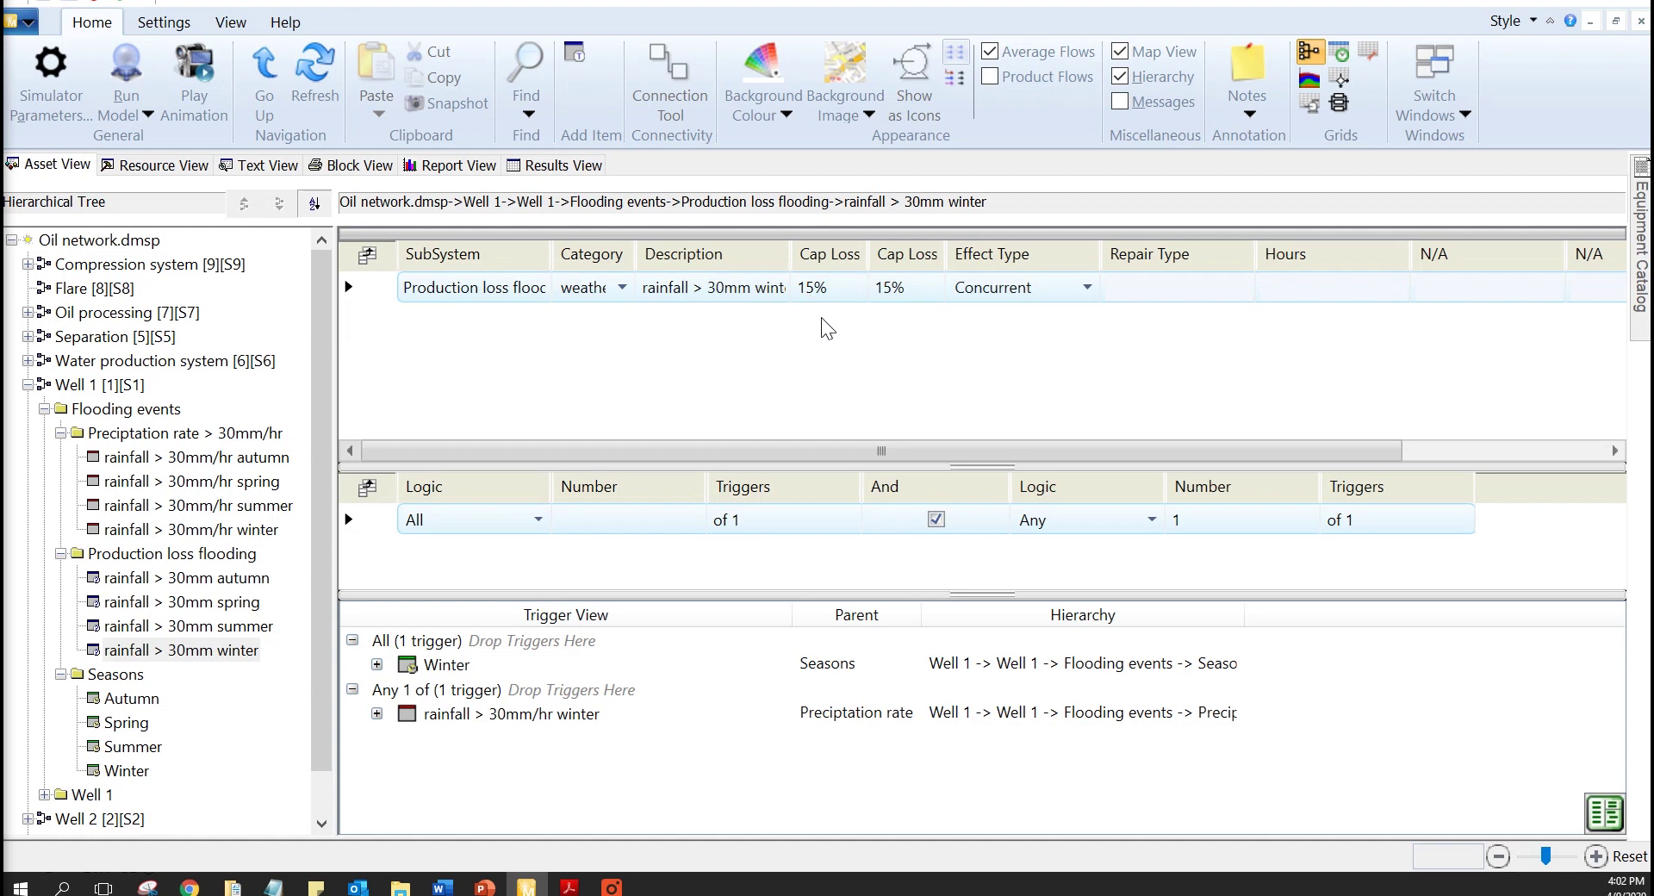
pyautogui.click(461, 166)
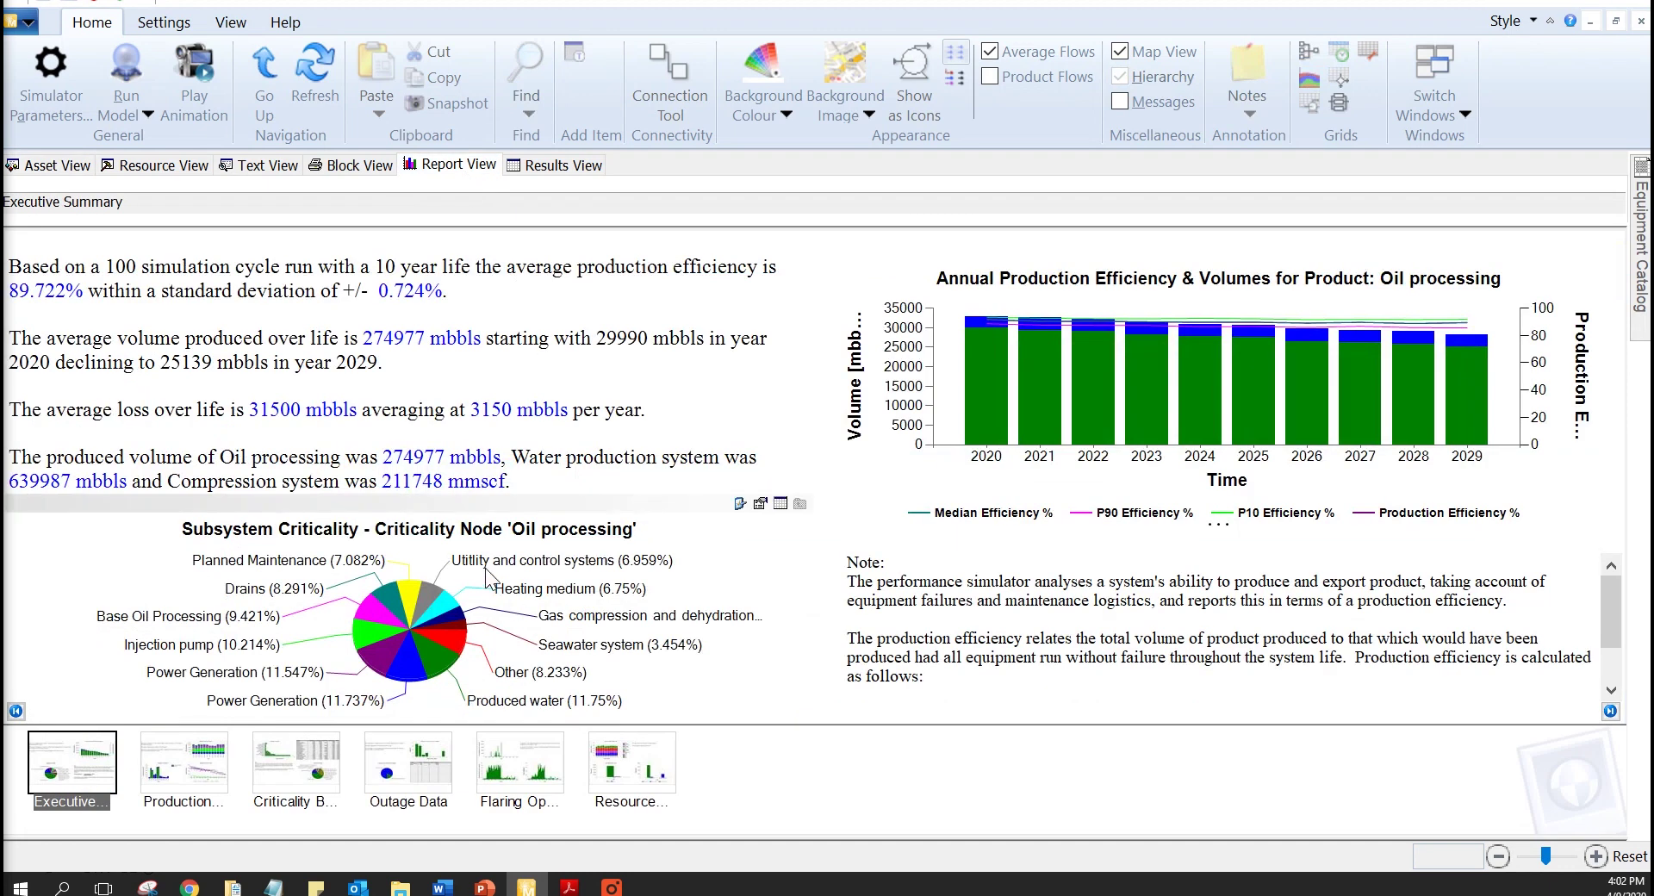
# - Switch criticality results to a table listing four Flooding events losses (0.139%–0.7649%)
pyautogui.moveTo(517, 607)
pyautogui.click(781, 504)
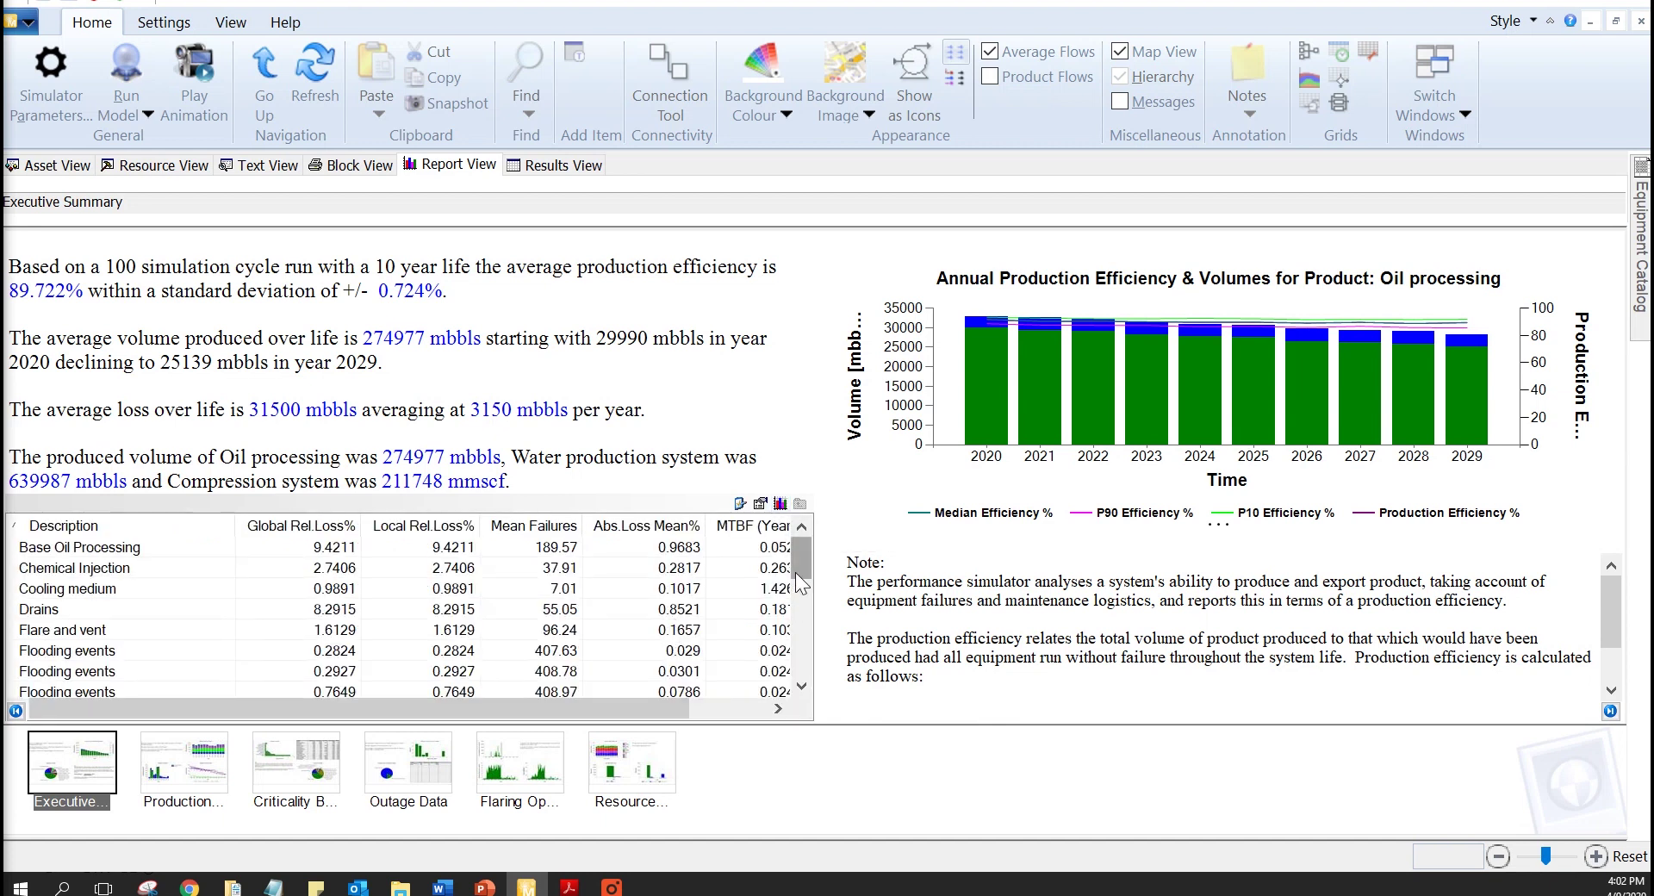
pyautogui.moveTo(797, 572); pyautogui.dragTo(797, 579)
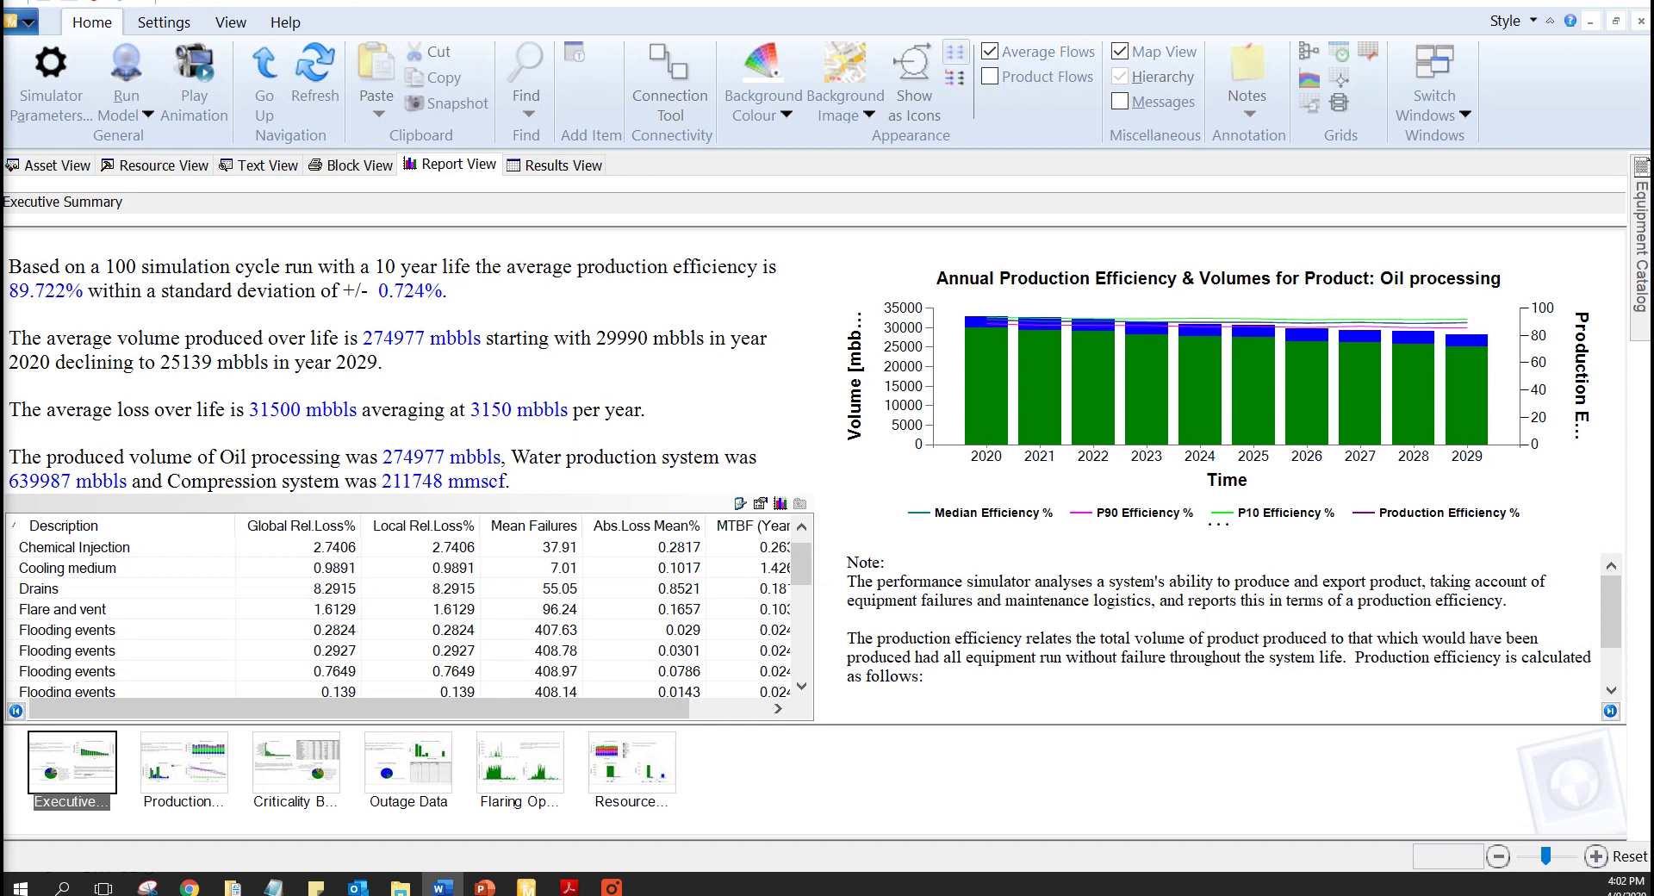
# - Go back to the Asset View and show the whole 'Oil network.dmsp' map
pyautogui.click(75, 173)
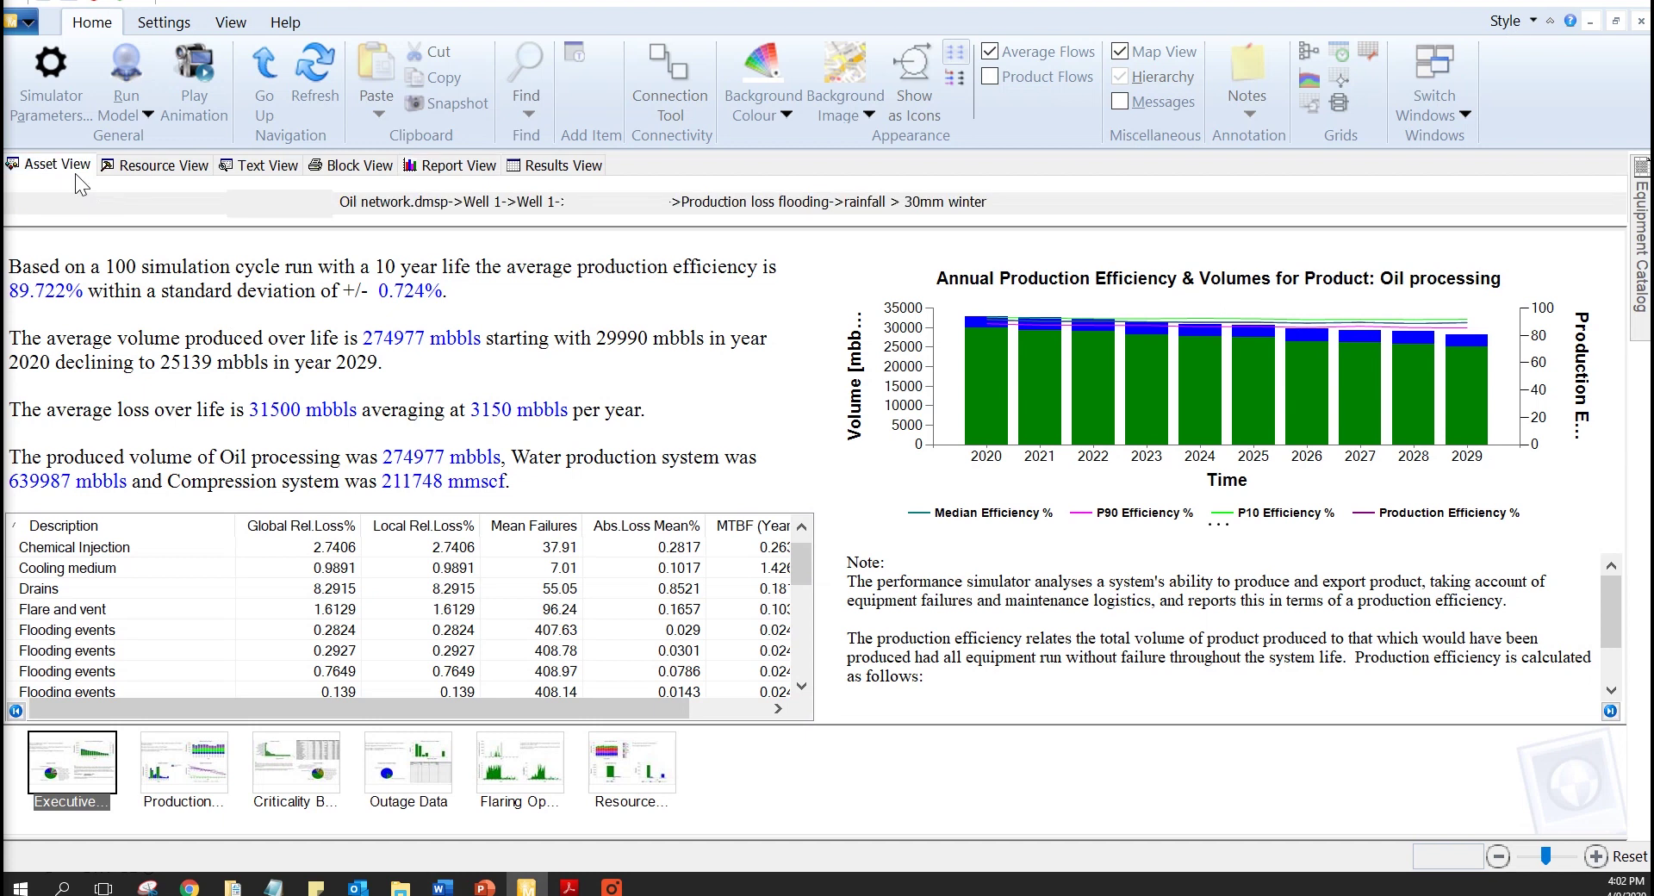
pyautogui.click(138, 246)
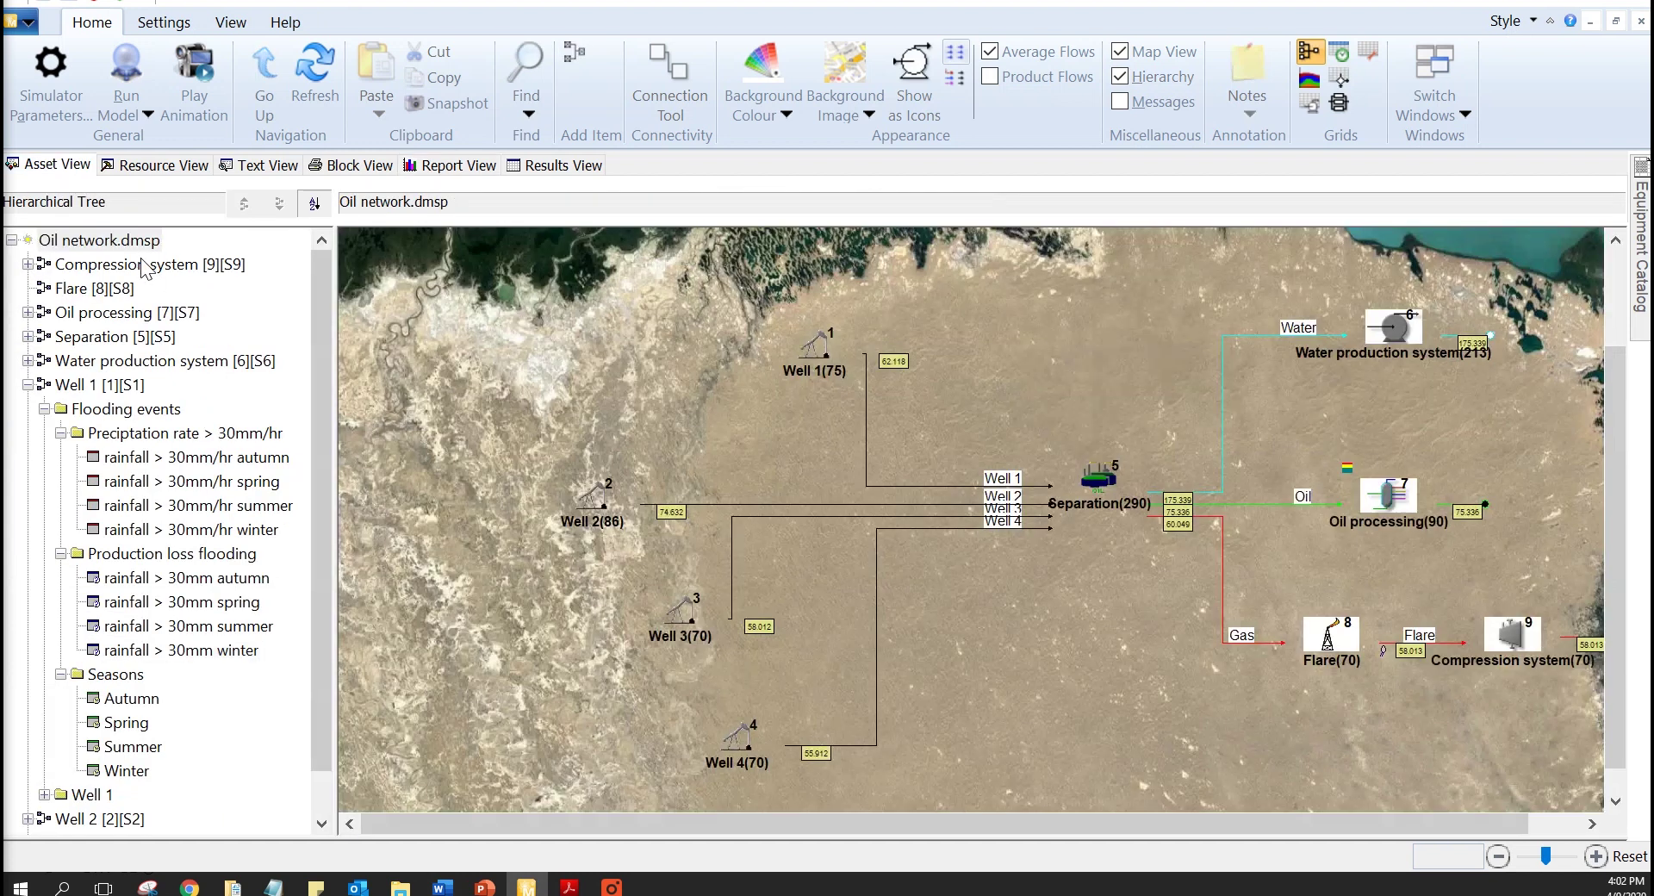